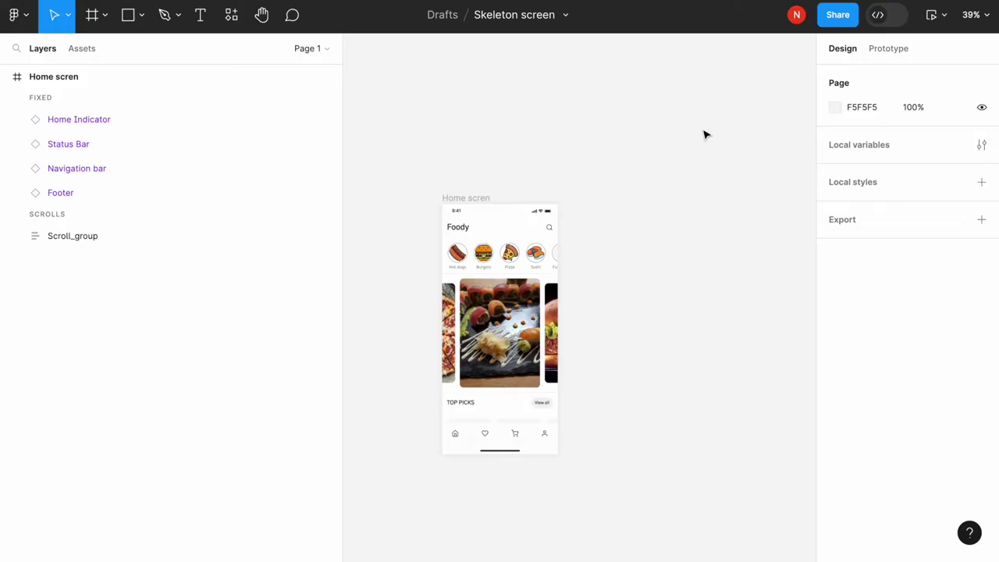
# - Duplicate the Home screen frame and place the copy to the right of the original
pyautogui.moveTo(403, 143); pyautogui.dragTo(651, 510)
pyautogui.hotkey('ctrl', 'd')
pyautogui.moveTo(603, 257); pyautogui.dragTo(638, 258)
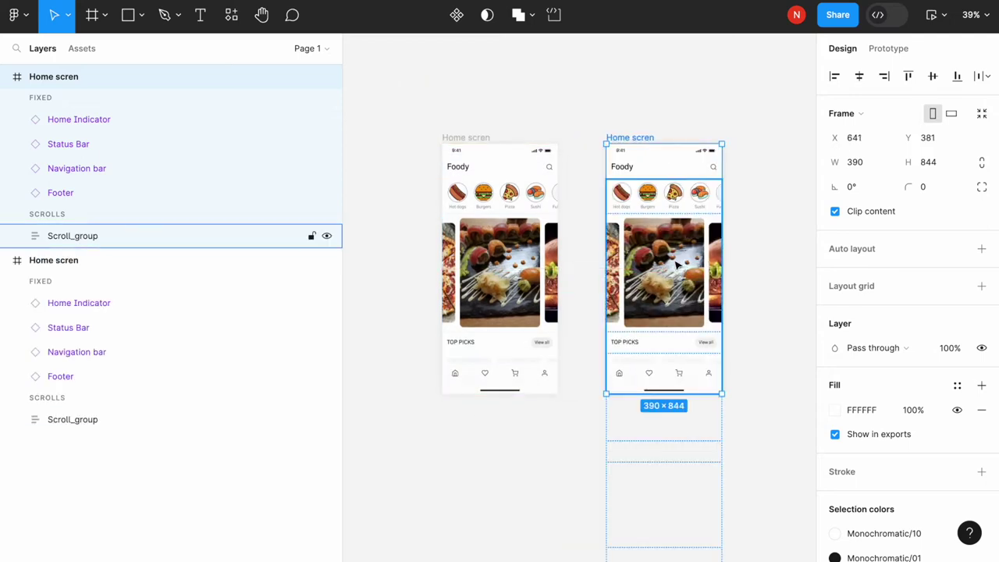
pyautogui.click(616, 93)
pyautogui.hscroll(2, 617, 94)
pyautogui.click(576, 151)
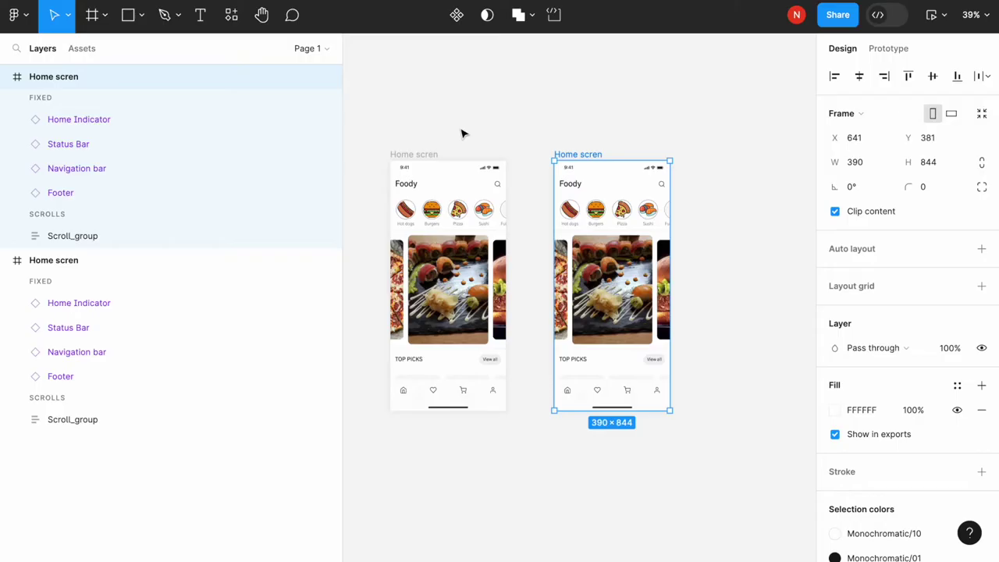
# - Ghostify the copy with the Ghost plugin using Gray colour and a Solid fill
pyautogui.click(22, 18)
pyautogui.moveTo(61, 265)
pyautogui.click(195, 256)
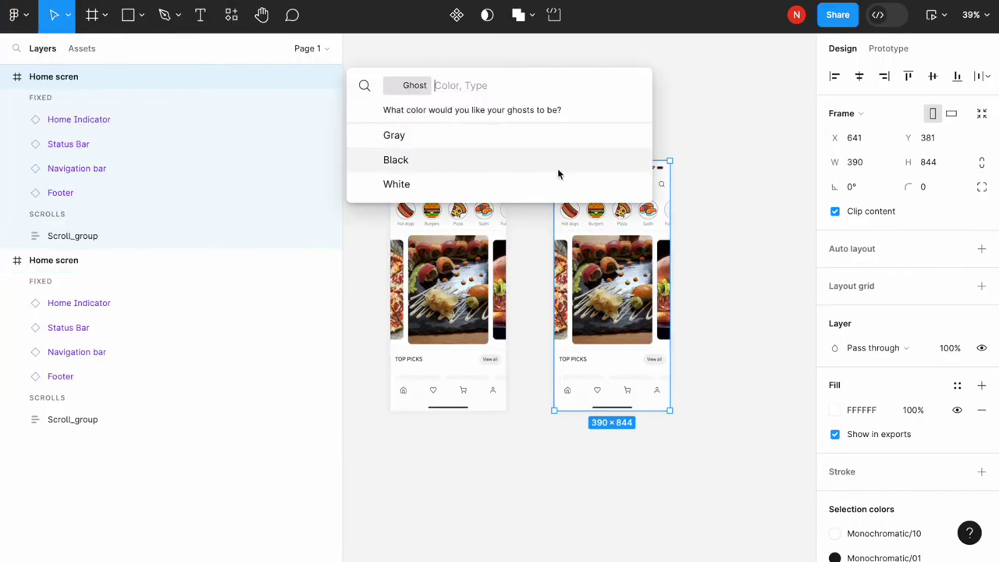
pyautogui.click(470, 139)
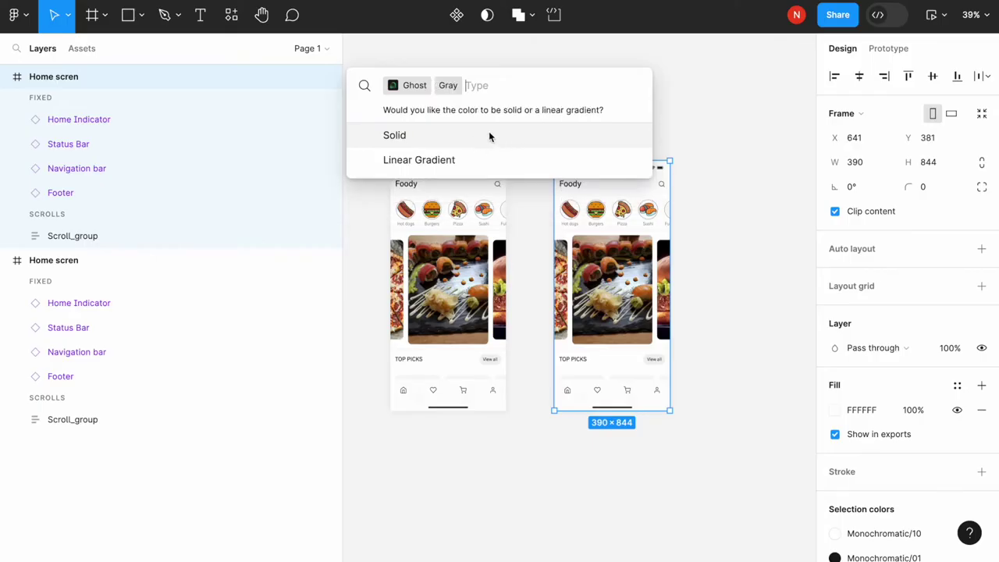
pyautogui.click(527, 132)
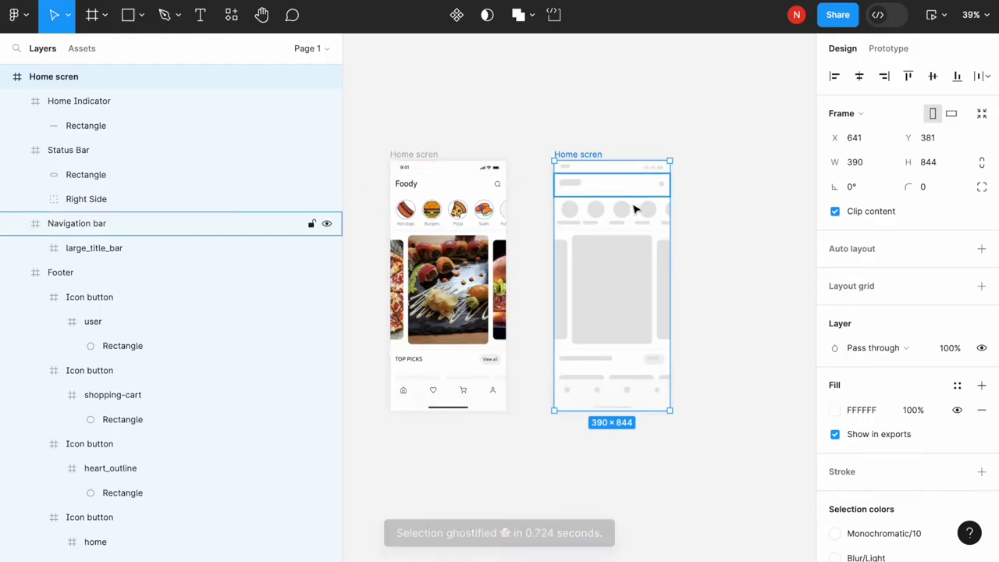
# - Widen the first two avatar label bars to 73 and centre each under its circle
pyautogui.click(595, 227)
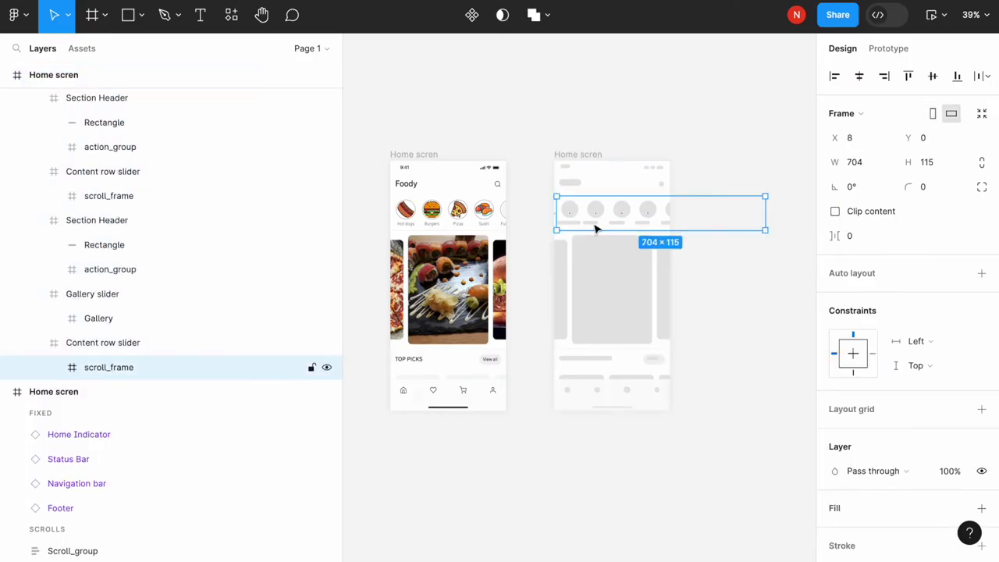
pyautogui.doubleClick(596, 227)
pyautogui.doubleClick(596, 224)
pyautogui.scroll(5, 597, 226)
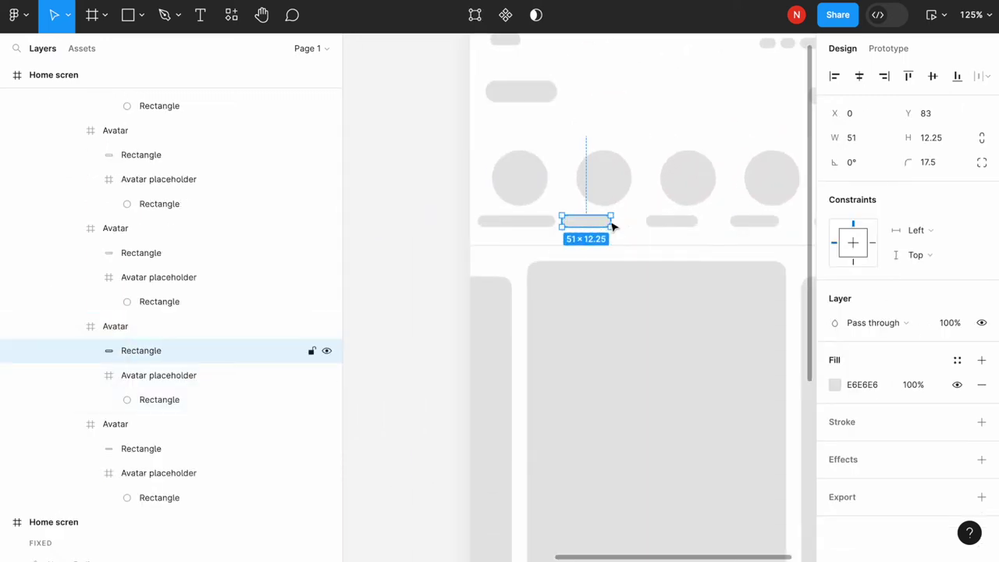
pyautogui.moveTo(613, 226); pyautogui.dragTo(633, 226)
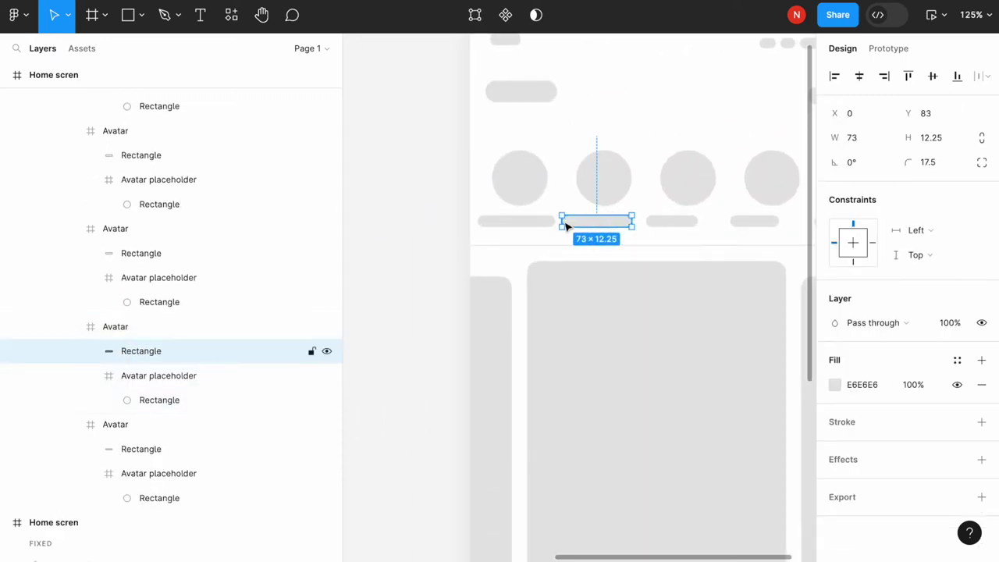
pyautogui.moveTo(562, 222); pyautogui.dragTo(570, 224)
pyautogui.click(666, 226)
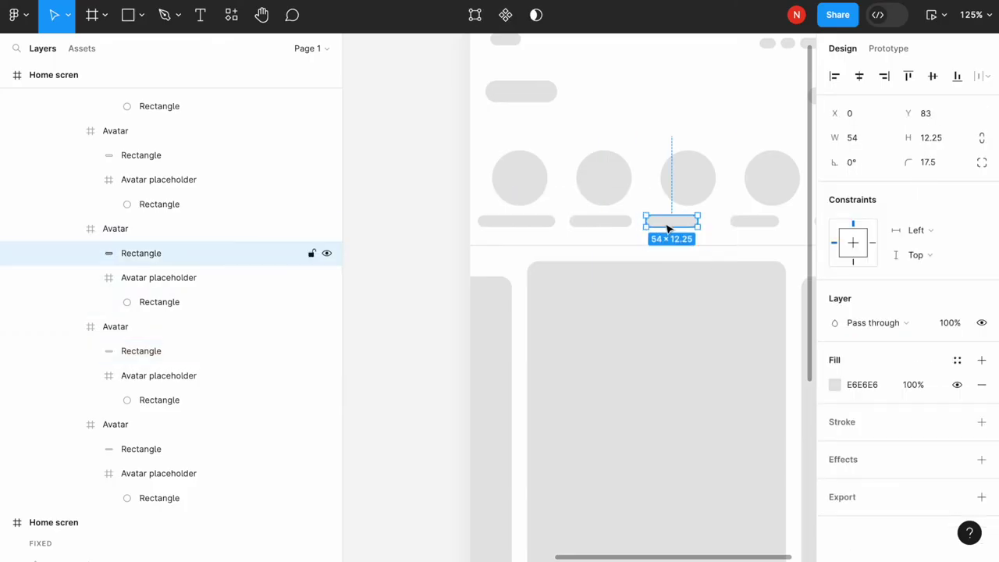
pyautogui.moveTo(701, 221); pyautogui.dragTo(716, 221)
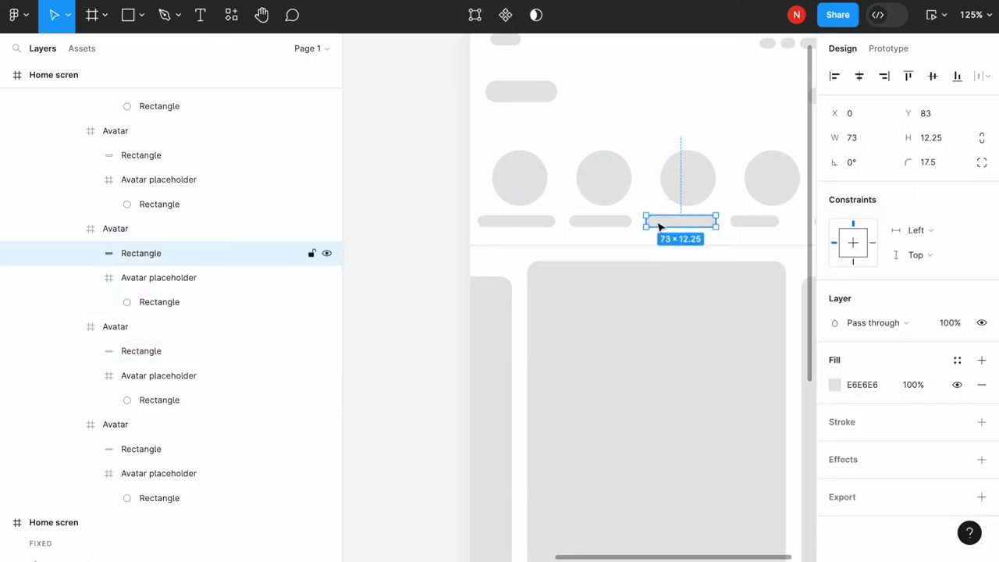
pyautogui.moveTo(645, 222); pyautogui.dragTo(658, 221)
# - Resize the third avatar's label bar to 64 wide, centred beneath its circle
pyautogui.hscroll(2, 663, 228)
pyautogui.scroll(1, 663, 228)
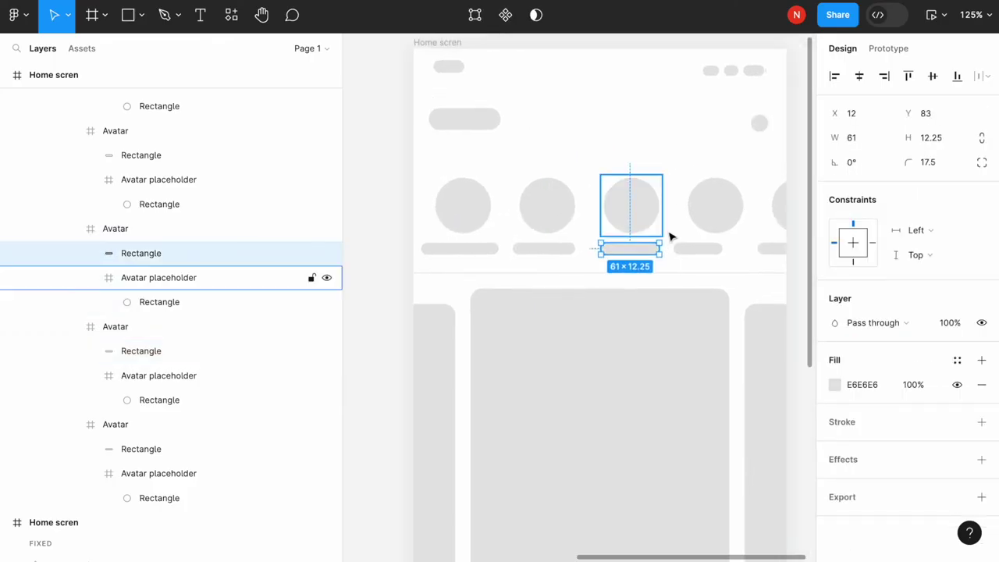
pyautogui.click(700, 251)
pyautogui.click(699, 251)
pyautogui.moveTo(726, 248); pyautogui.dragTo(747, 248)
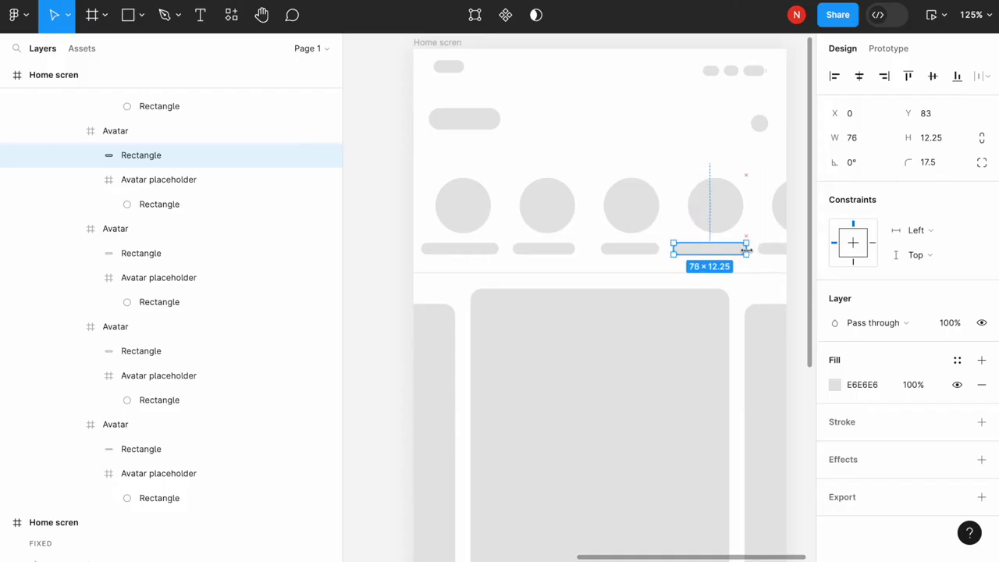
pyautogui.moveTo(679, 248); pyautogui.dragTo(685, 248)
pyautogui.scroll(-5, 685, 251)
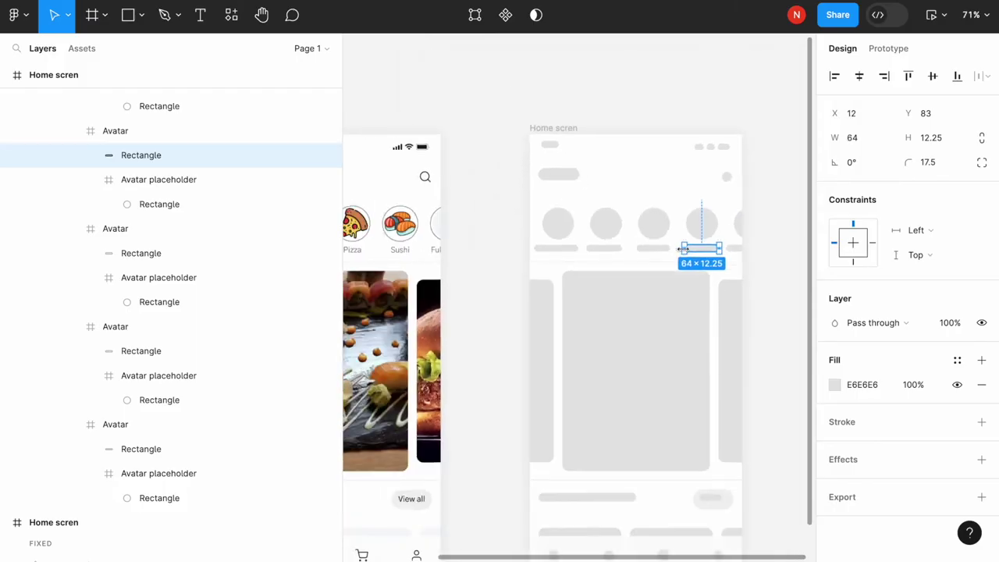
pyautogui.click(599, 329)
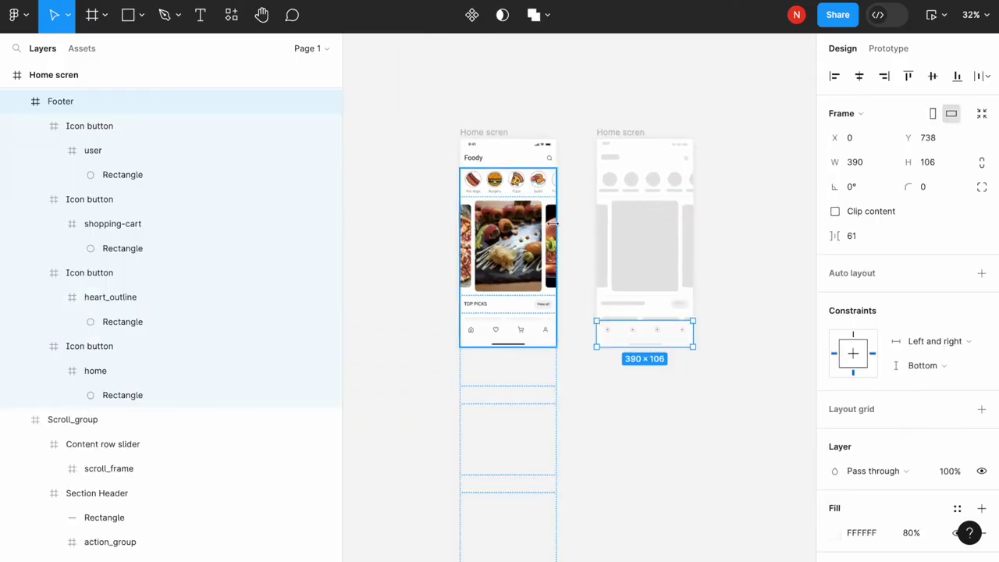
# - Duplicate the skeleton Home screen frame and move the copy to the right
pyautogui.click(508, 234)
pyautogui.click(601, 132)
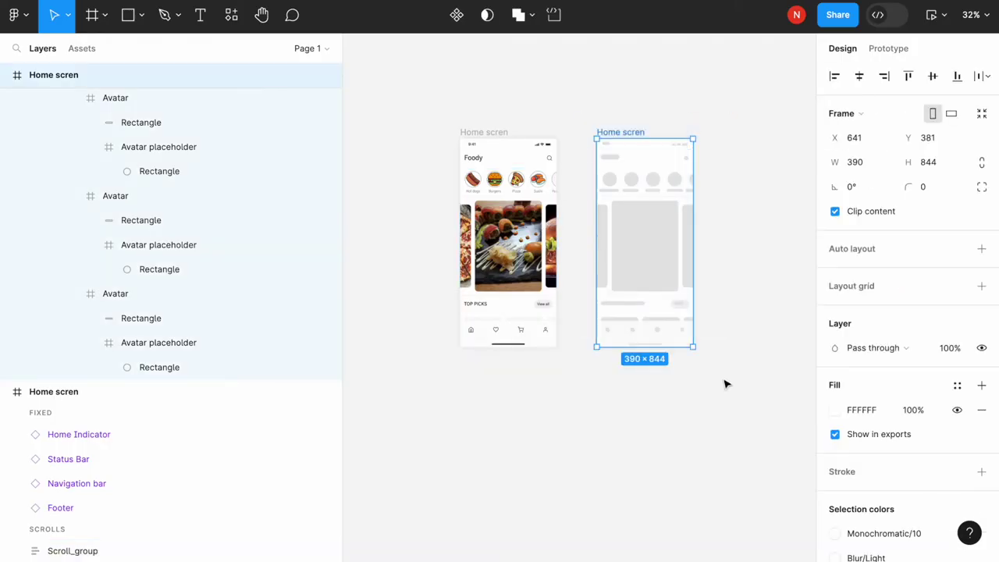
pyautogui.hotkey('ctrl', 'd')
pyautogui.hscroll(4, 775, 267)
pyautogui.moveTo(609, 258); pyautogui.dragTo(625, 259)
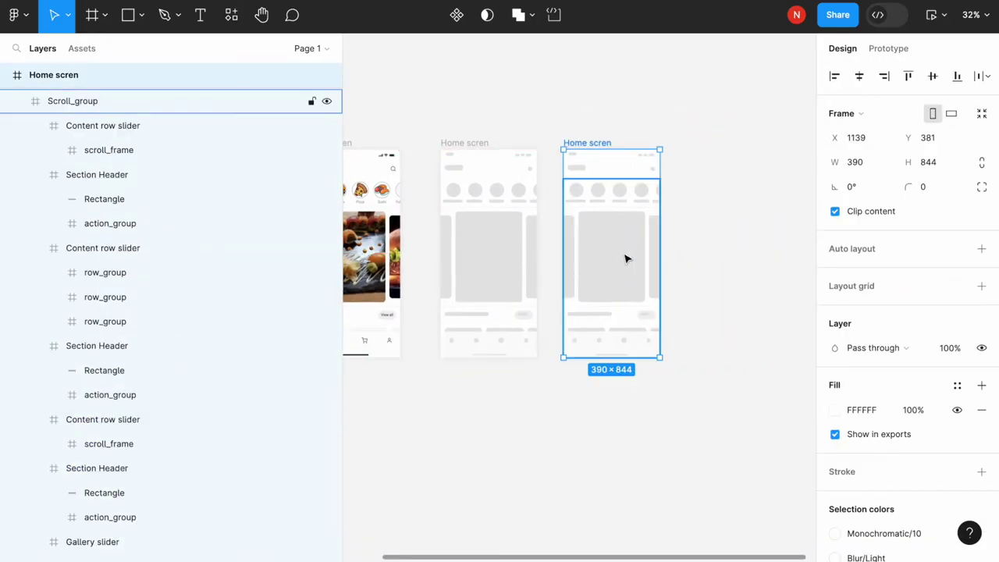
pyautogui.scroll(-5, 894, 357)
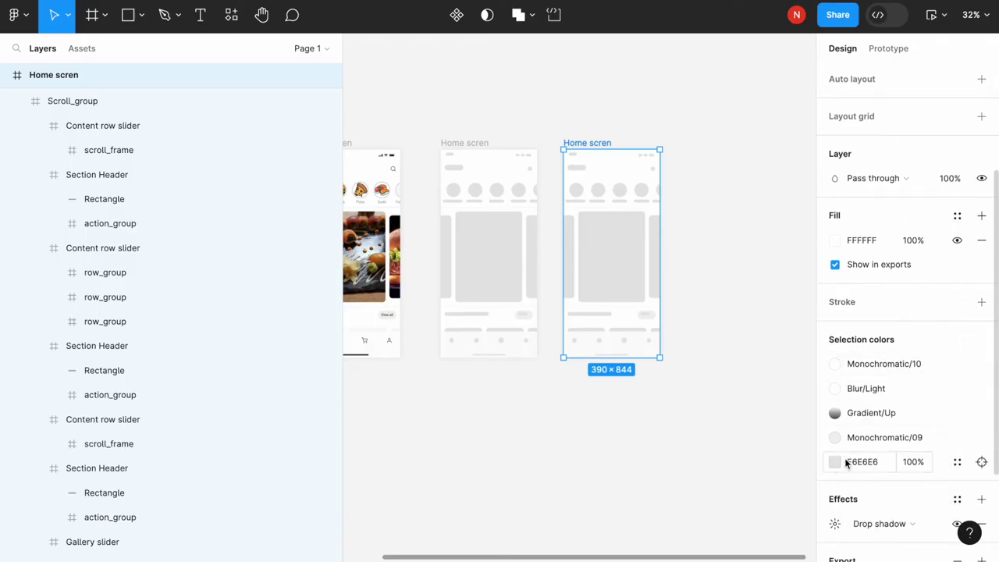
# - Recolour the copy's E6E6E6 placeholders to the darker AFAFAF
pyautogui.click(858, 463)
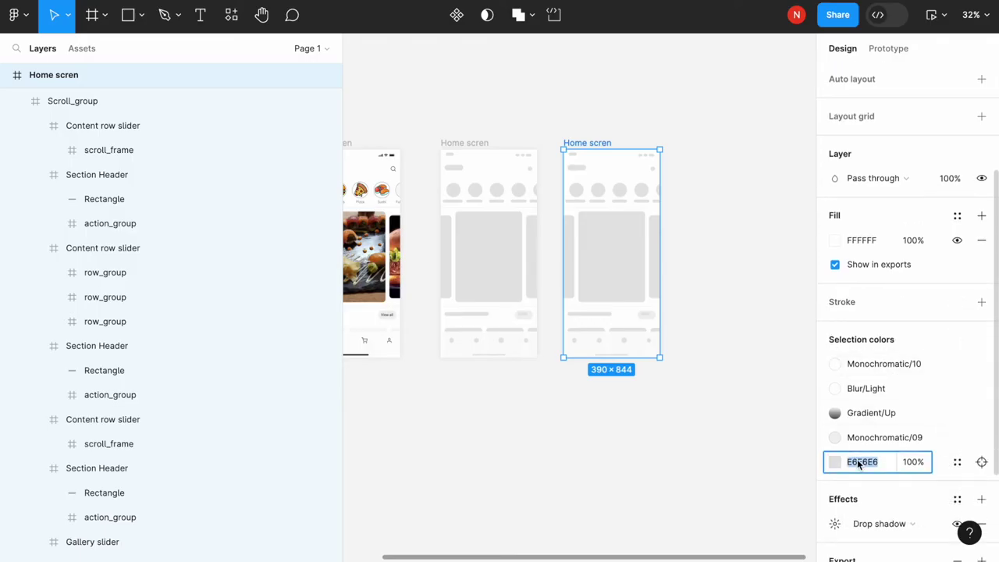
pyautogui.write('AFAFAF')
pyautogui.press('Return')
pyautogui.click(606, 430)
pyautogui.scroll(-2, 607, 429)
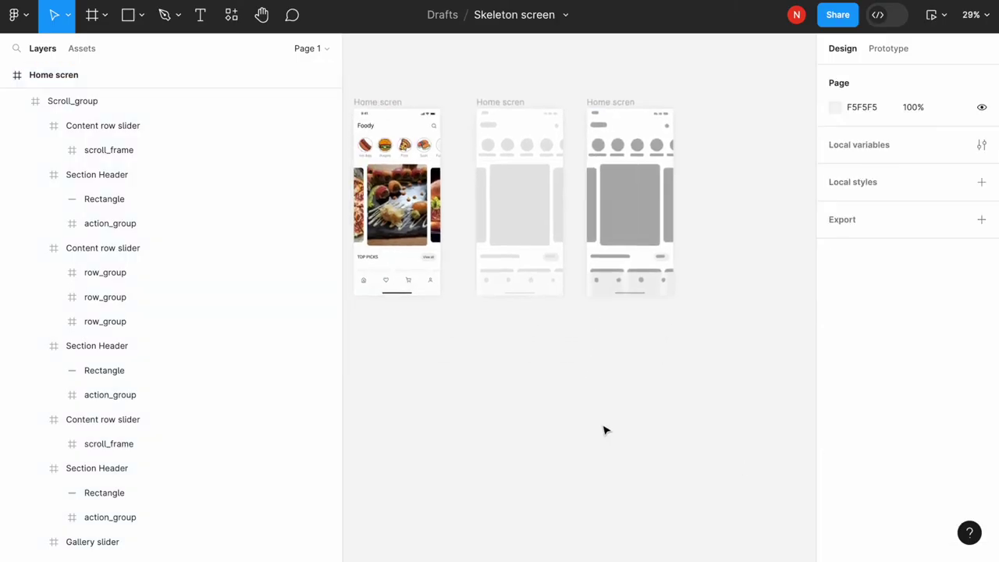
# - Move both skeleton frames below the coloured frame and place copies of them alongside
pyautogui.moveTo(462, 76); pyautogui.dragTo(715, 352)
pyautogui.scroll(-2, 497, 205)
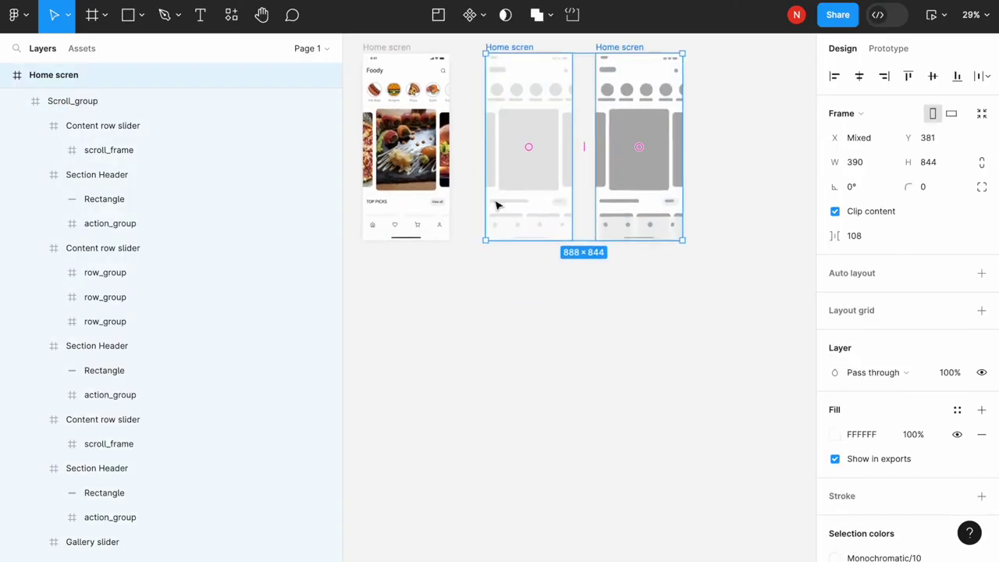
pyautogui.scroll(-2, 507, 187)
pyautogui.hscroll(-3, 595, 101)
pyautogui.moveTo(601, 106); pyautogui.dragTo(486, 339)
pyautogui.scroll(-2, 482, 328)
pyautogui.hscroll(3, 483, 327)
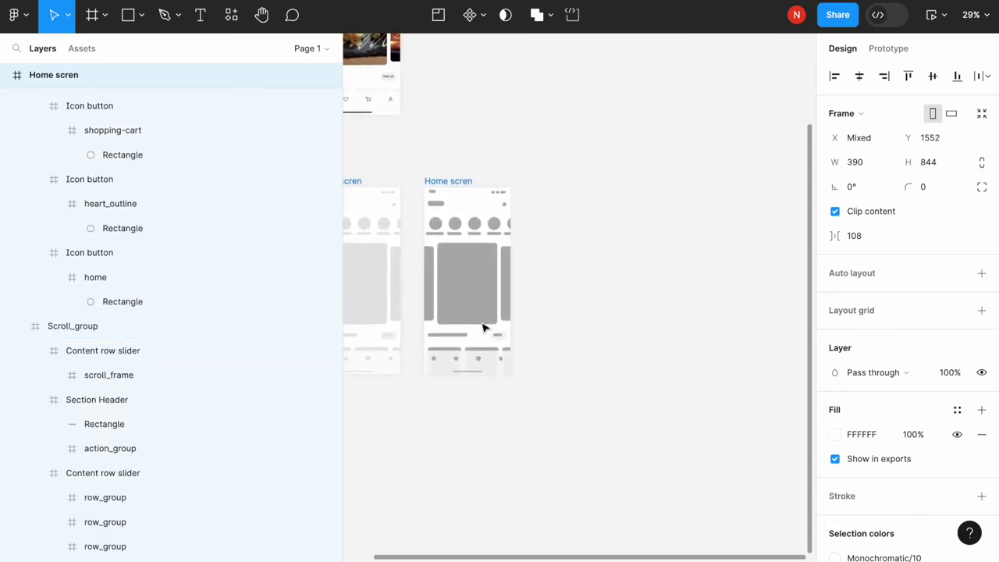
pyautogui.moveTo(452, 258); pyautogui.dragTo(674, 261)
pyautogui.click(544, 103)
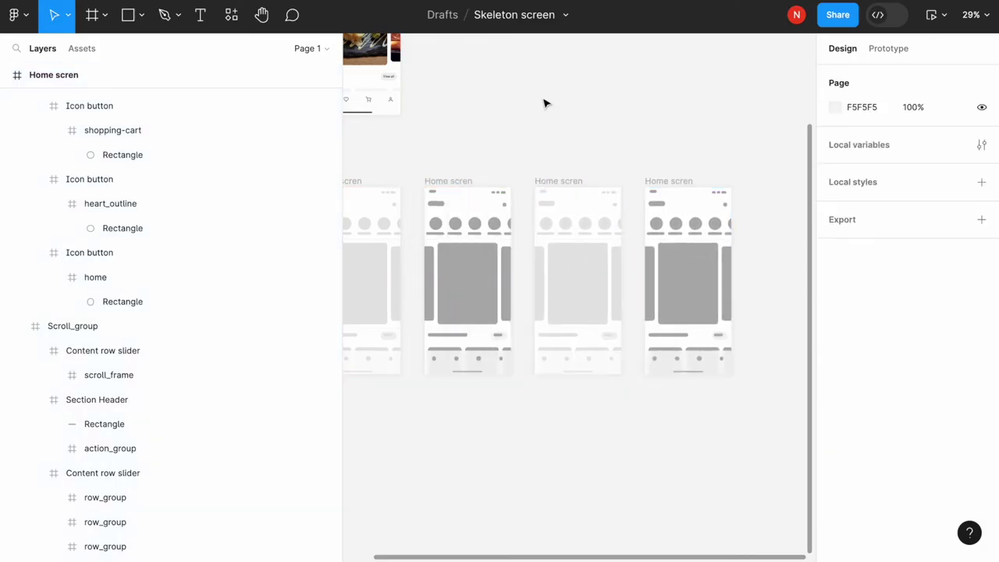
# - Move the full-colour Home screen frame to the end of the skeleton row
pyautogui.hscroll(-2, 545, 103)
pyautogui.scroll(5, 545, 103)
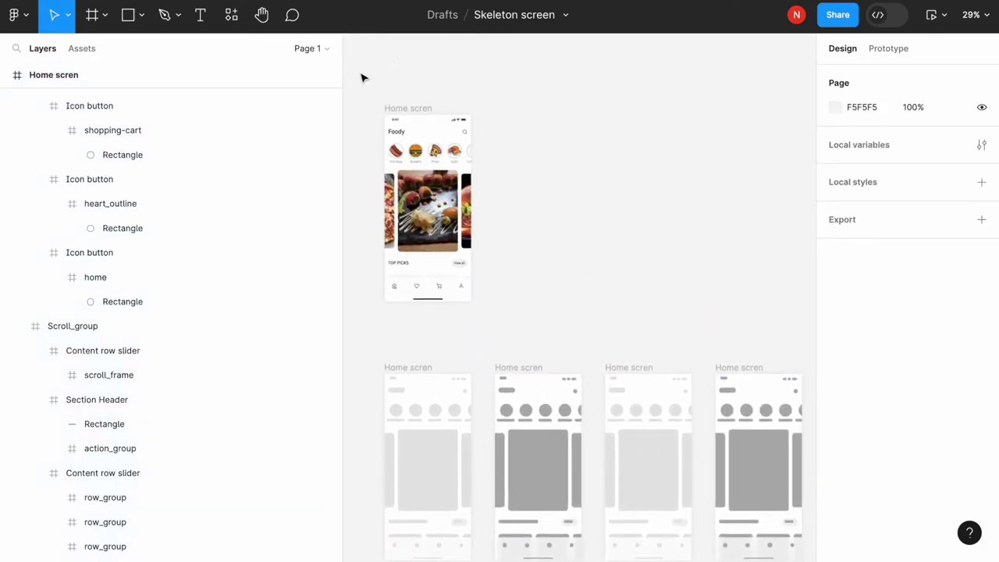
pyautogui.moveTo(362, 74); pyautogui.dragTo(579, 344)
pyautogui.scroll(-2, 580, 343)
pyautogui.hscroll(2, 579, 344)
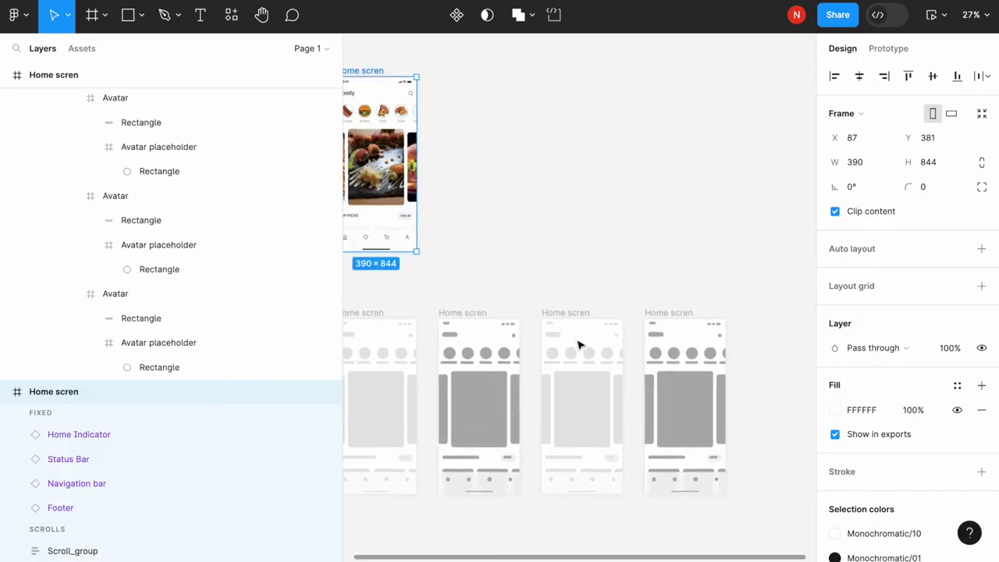
pyautogui.moveTo(379, 177); pyautogui.dragTo(611, 421)
pyautogui.scroll(-3, 624, 413)
pyautogui.hscroll(-5, 624, 412)
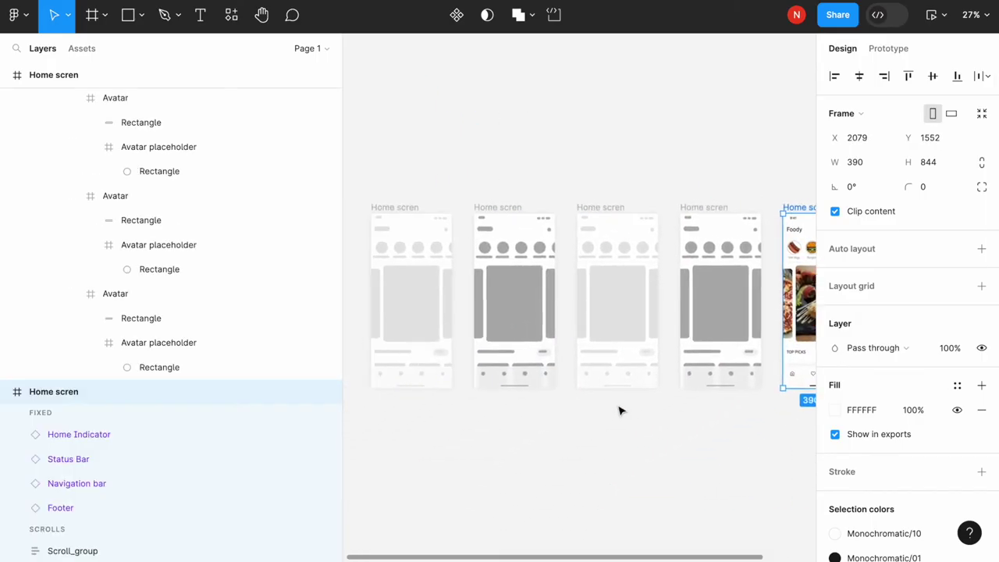
pyautogui.hscroll(-2, 618, 410)
# - Rename the first three skeleton frames 1, 2 and 3
pyautogui.doubleClick(460, 206)
pyautogui.write('1')
pyautogui.press('Return')
pyautogui.doubleClick(559, 205)
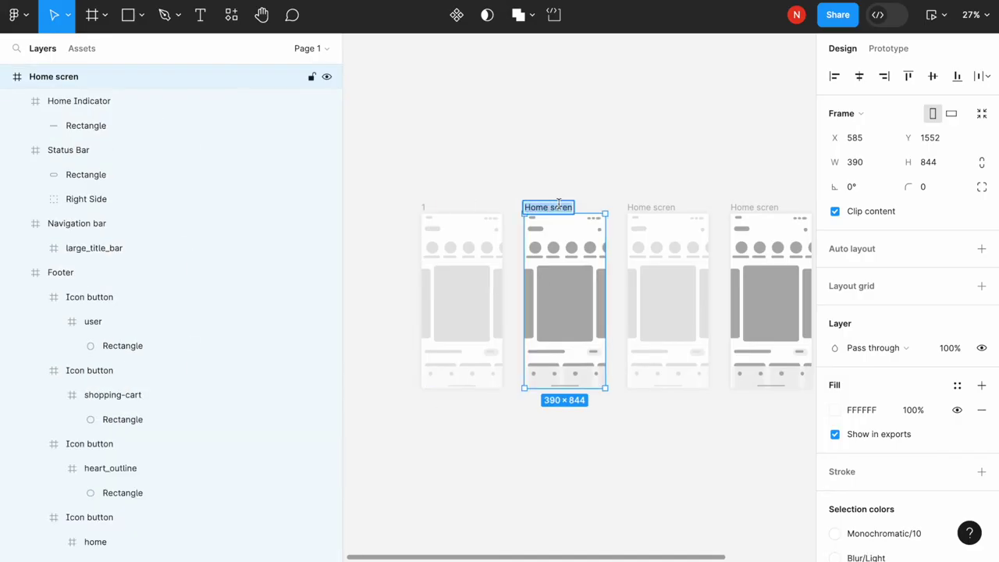
pyautogui.write('2')
pyautogui.press('Return')
pyautogui.doubleClick(650, 207)
pyautogui.write('3')
pyautogui.press('Return')
# - Finish the numbering with frame 4, leaving the full-colour Home screen as frame 5
pyautogui.click(706, 174)
pyautogui.hscroll(2, 706, 176)
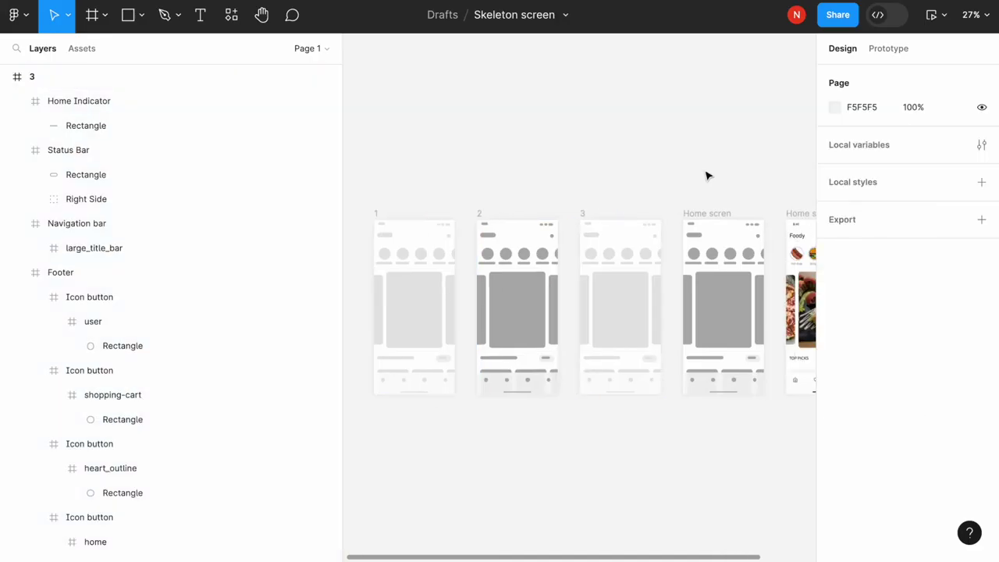
pyautogui.hscroll(2, 706, 176)
pyautogui.doubleClick(651, 214)
pyautogui.write('4')
pyautogui.press('Return')
pyautogui.click(734, 193)
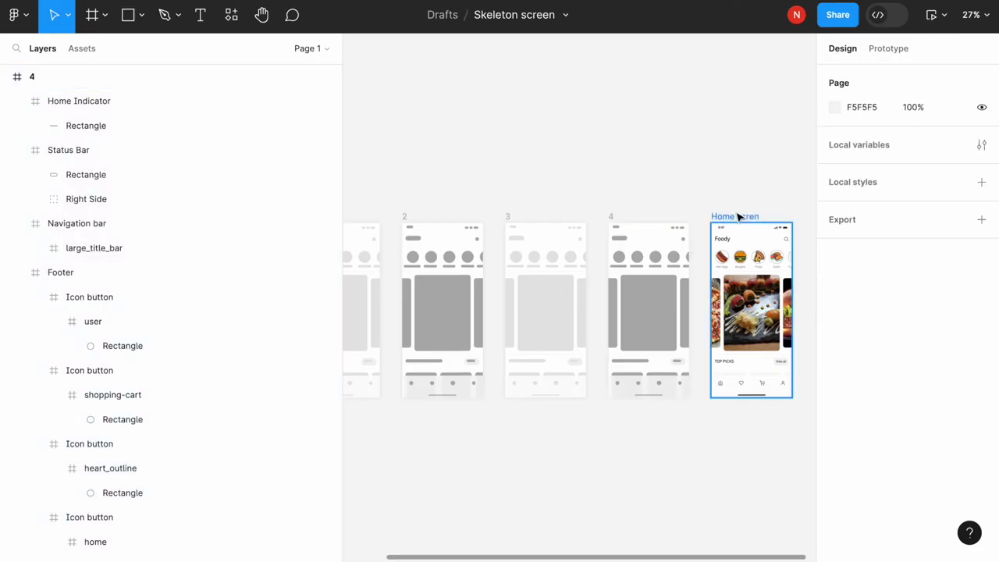
pyautogui.click(738, 217)
pyautogui.click(666, 160)
pyautogui.hscroll(-3, 666, 160)
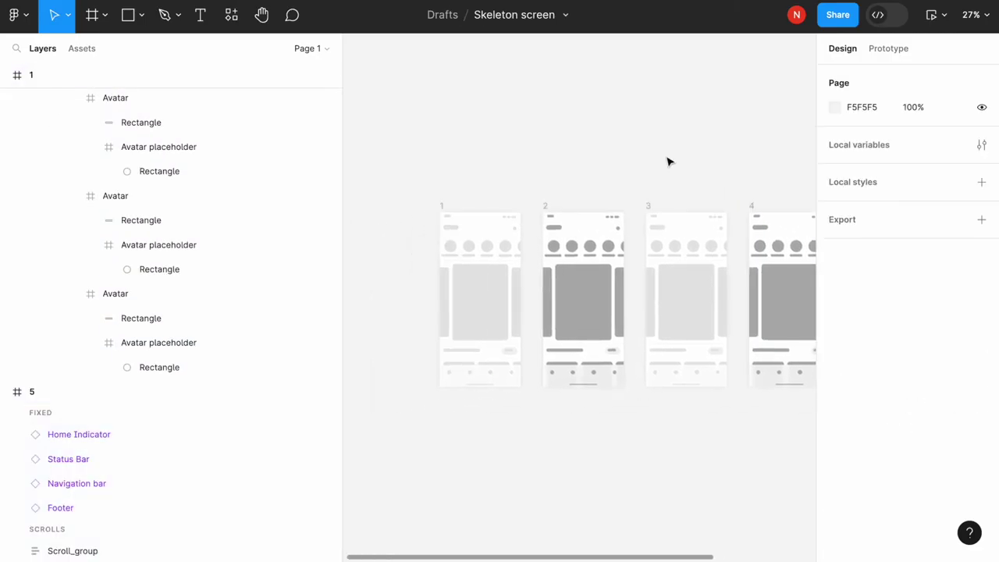
pyautogui.scroll(2, 573, 170)
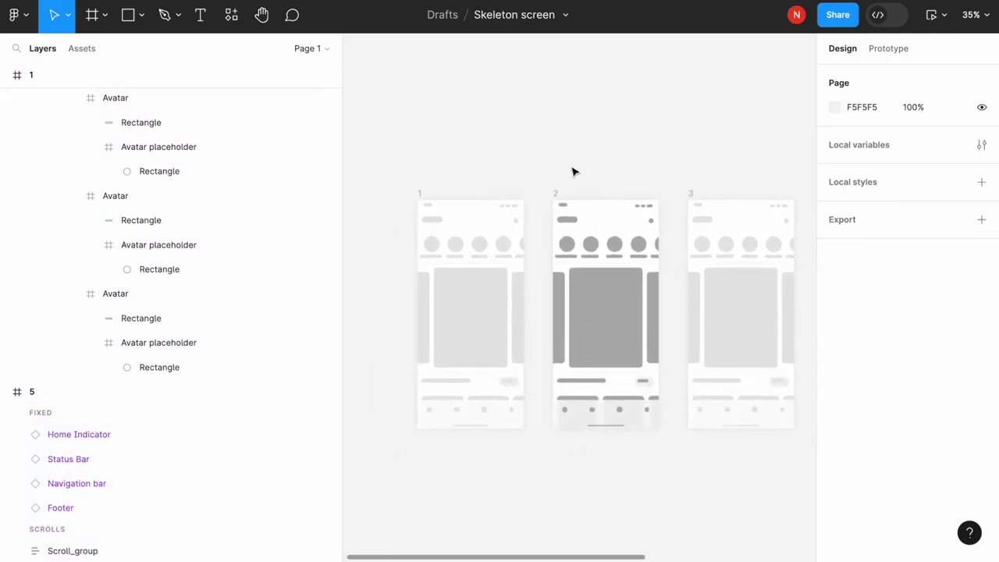
# - Link frame 1 to frame 2 as Flow 1 with a 1ms After delay Smart animate transition
pyautogui.click(895, 49)
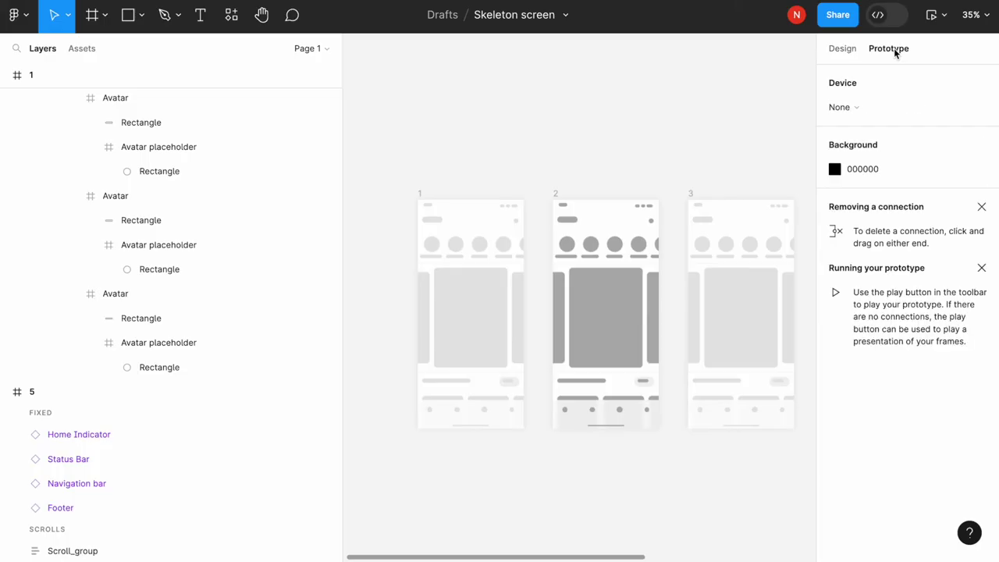
pyautogui.click(419, 194)
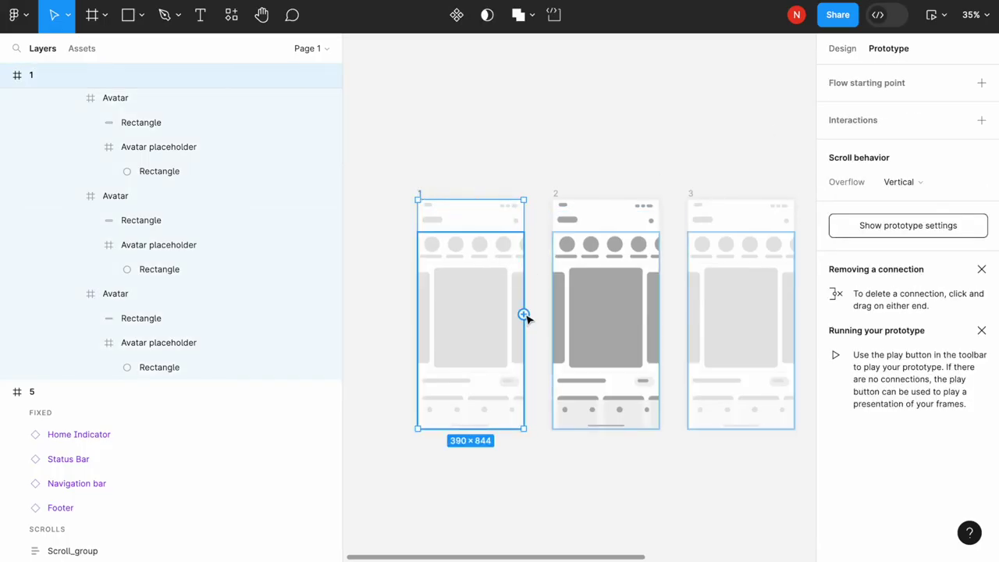
pyautogui.moveTo(526, 316); pyautogui.dragTo(593, 222)
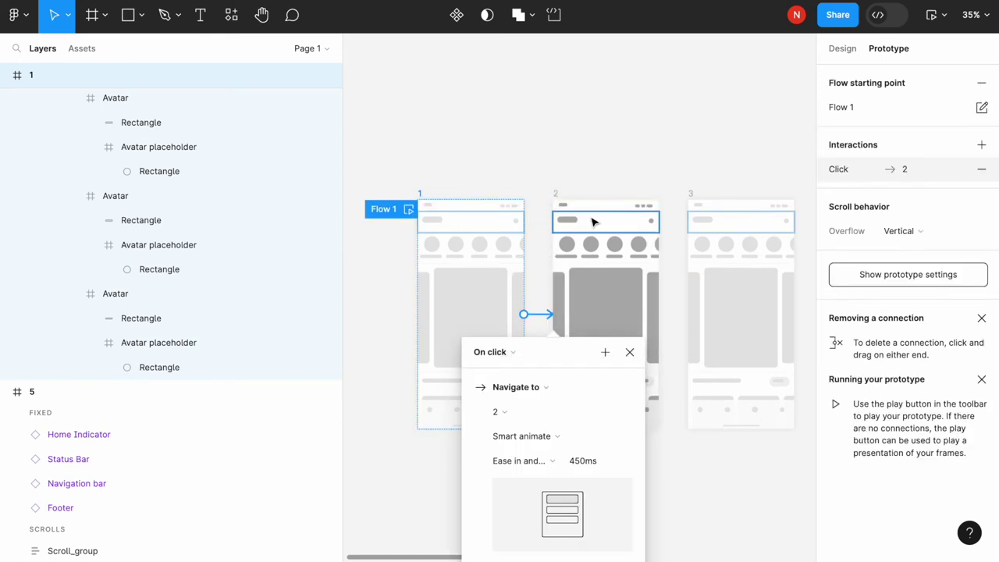
pyautogui.click(513, 353)
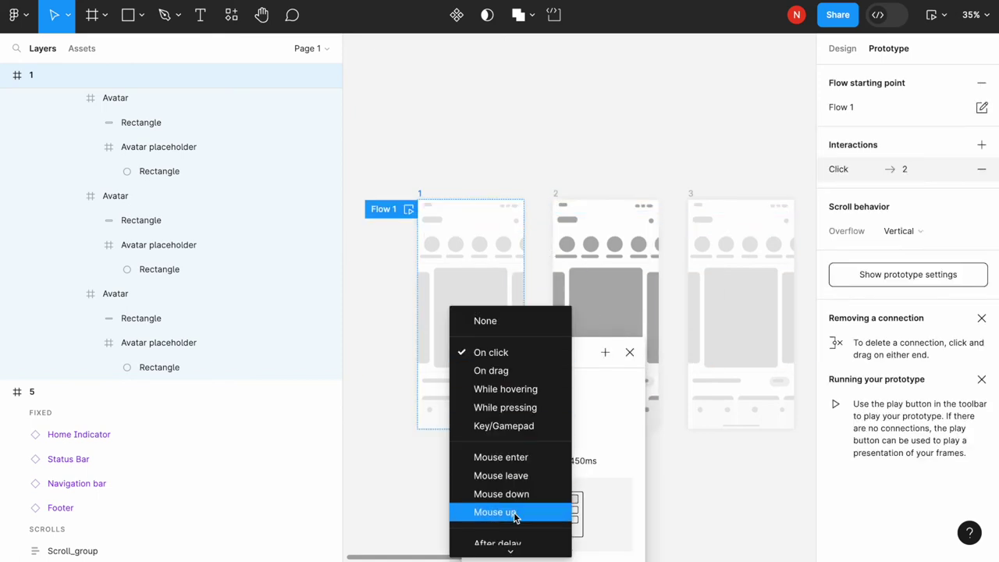
pyautogui.click(507, 542)
pyautogui.click(505, 378)
pyautogui.write('1ms')
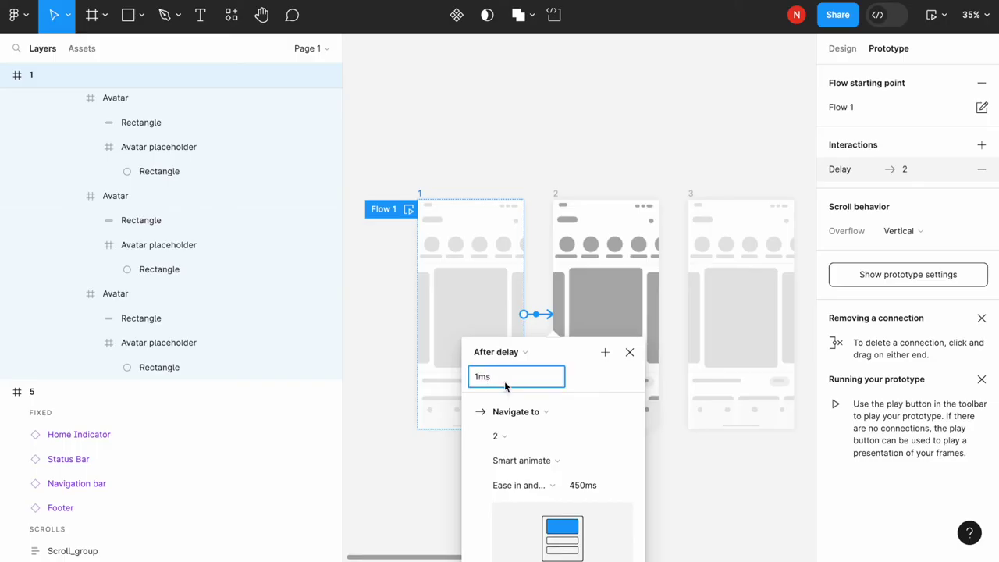
pyautogui.click(543, 484)
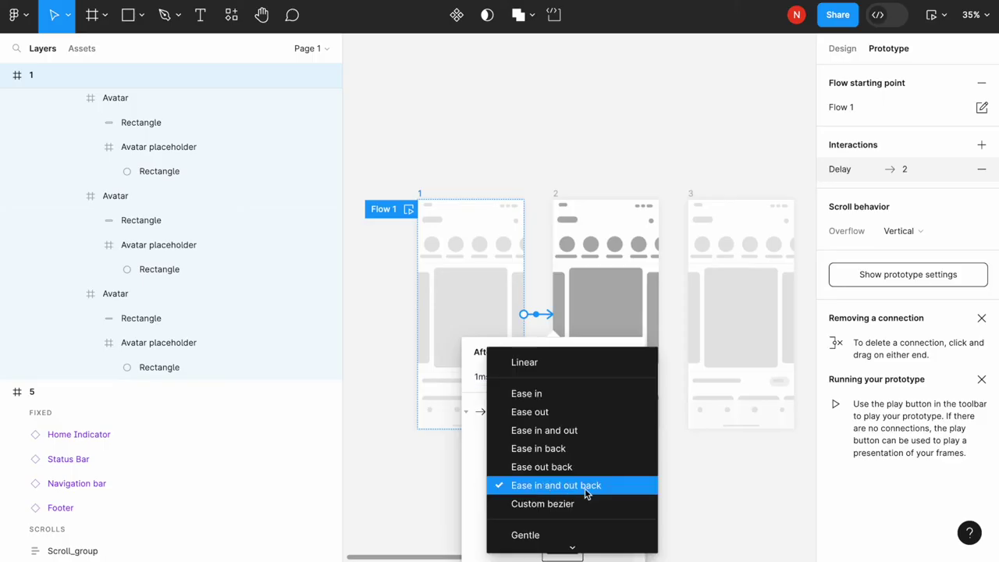
pyautogui.click(586, 486)
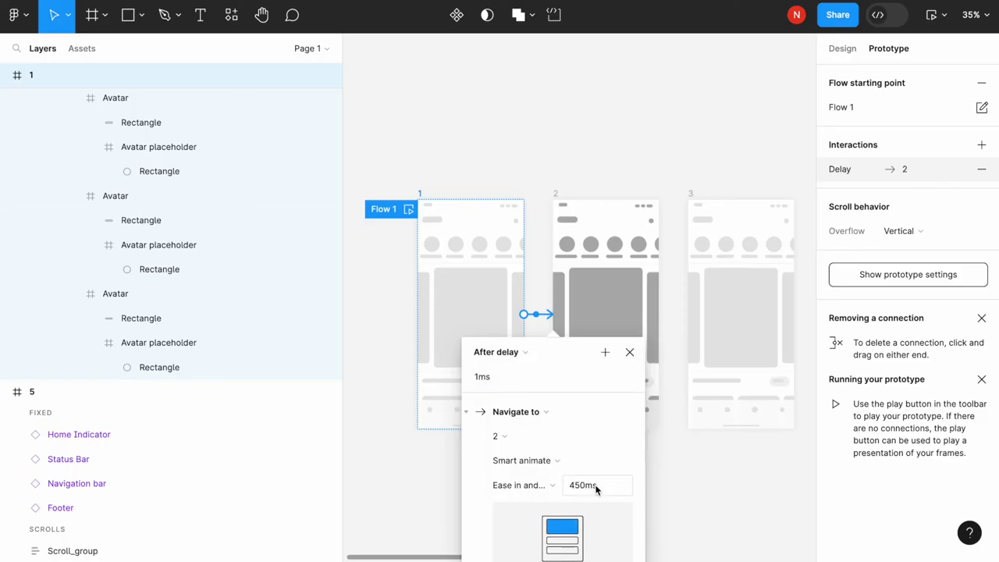
pyautogui.click(424, 493)
# - Link frame 2 to frame 3 with a 1ms After delay transition
pyautogui.hscroll(3, 507, 234)
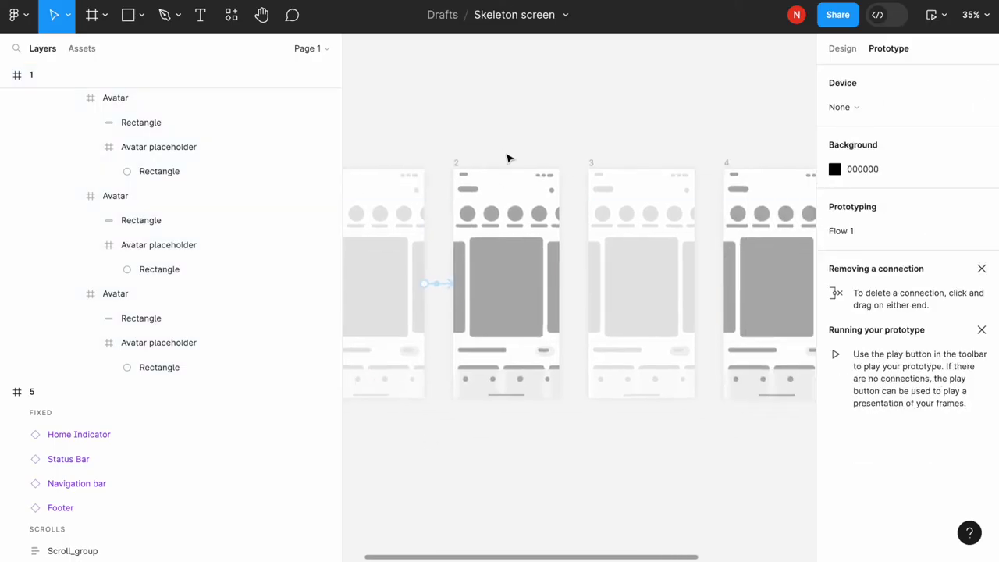
pyautogui.click(456, 164)
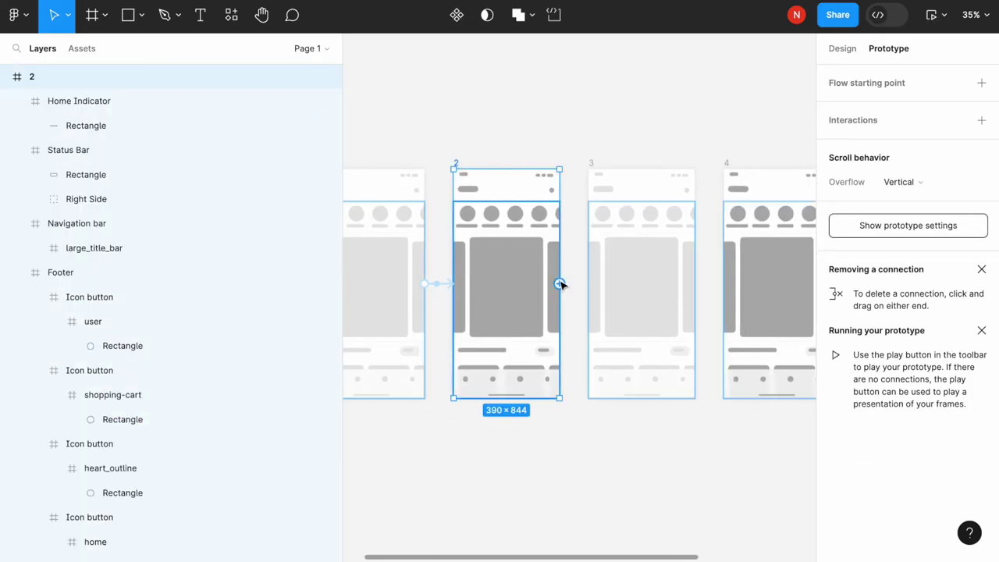
pyautogui.moveTo(560, 284); pyautogui.dragTo(604, 285)
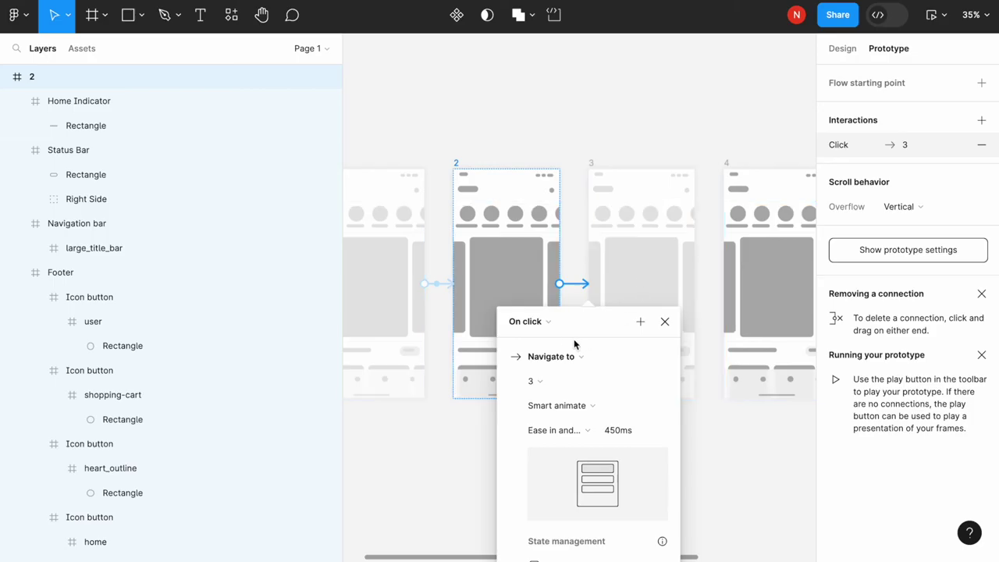
pyautogui.click(547, 324)
pyautogui.click(548, 513)
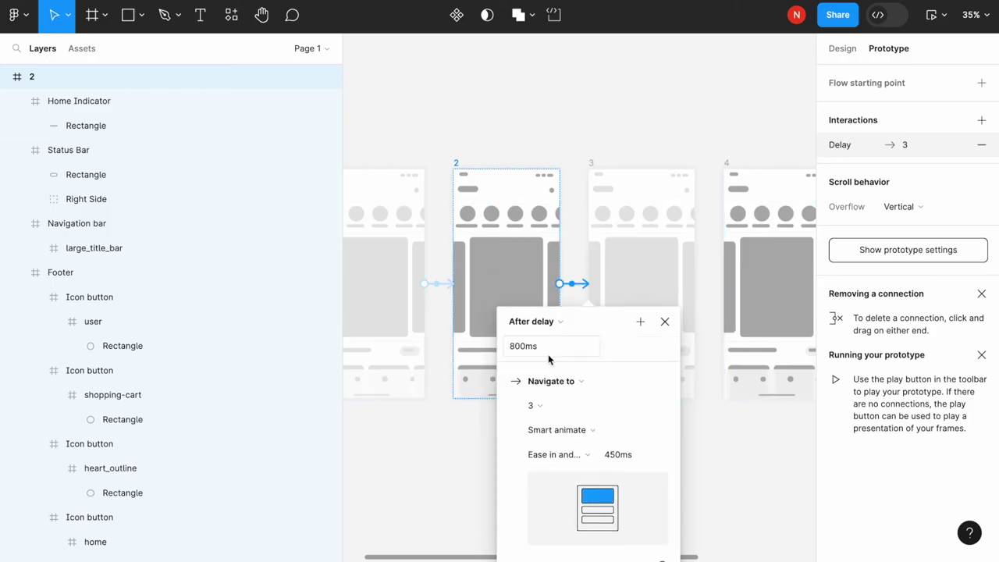
pyautogui.click(547, 347)
pyautogui.write('1')
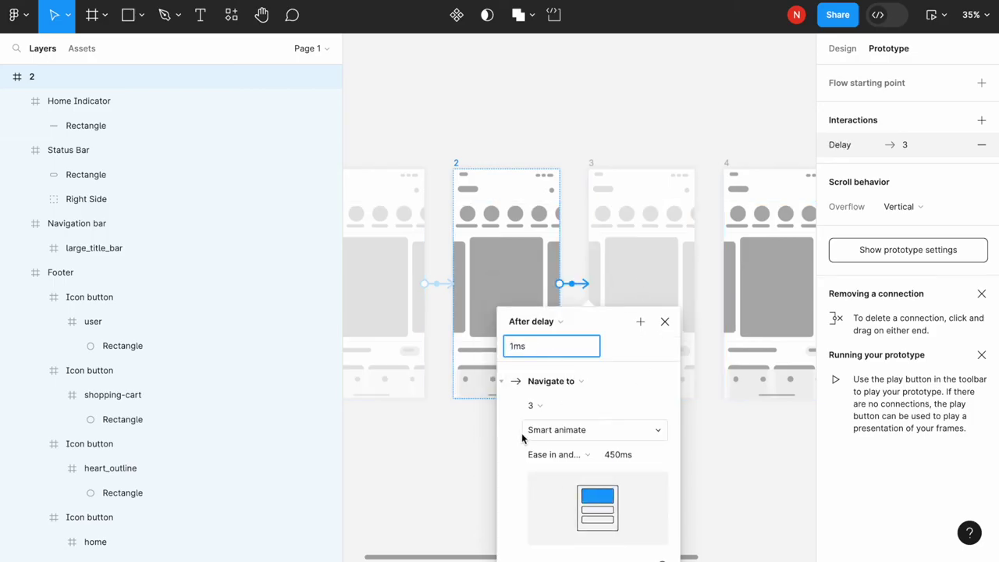
pyautogui.click(467, 490)
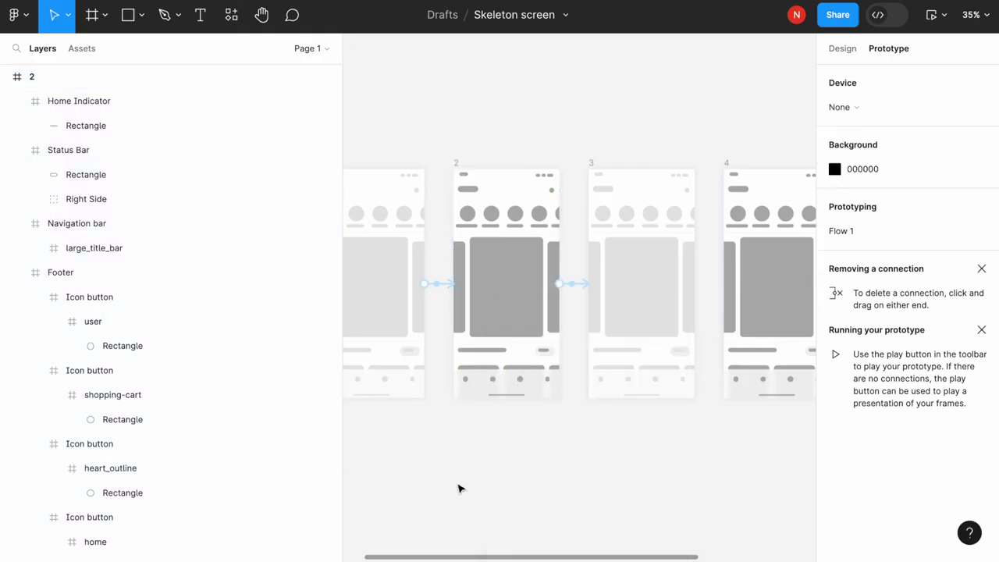
# - Link frame 3 to frame 4 with a 1ms After delay transition
pyautogui.hscroll(1, 564, 174)
pyautogui.click(568, 171)
pyautogui.hscroll(5, 563, 187)
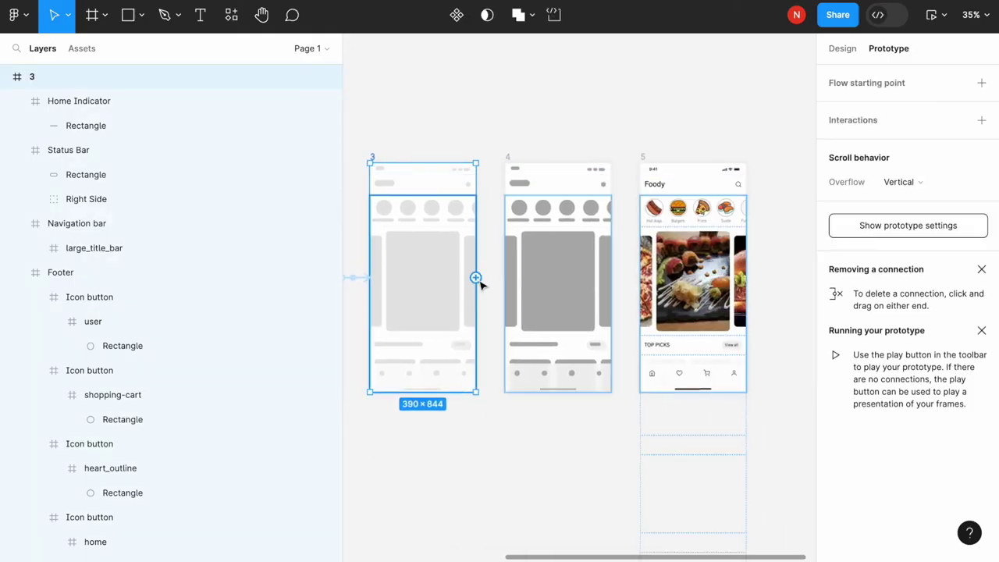
pyautogui.moveTo(476, 278); pyautogui.dragTo(530, 283)
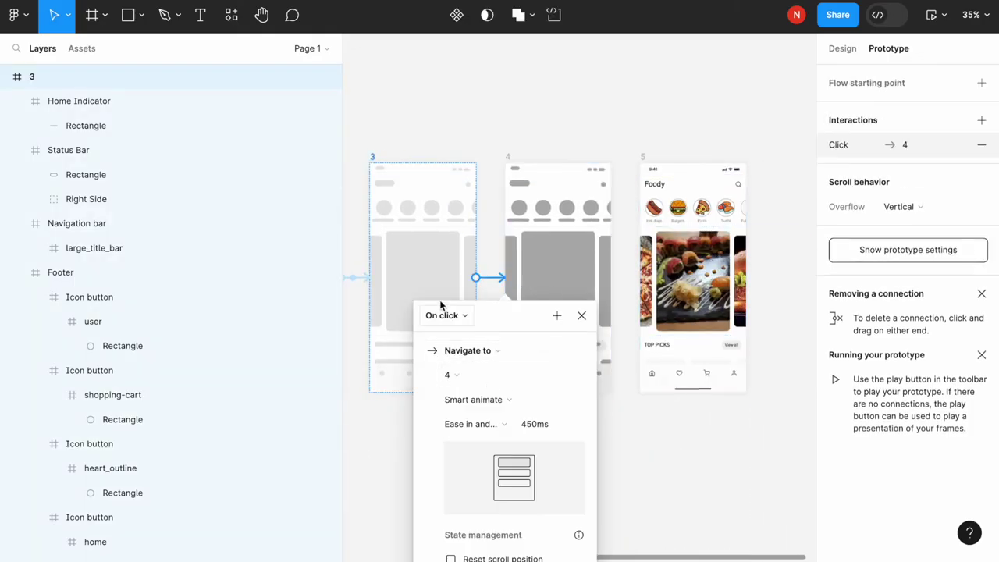
pyautogui.click(456, 320)
pyautogui.click(453, 506)
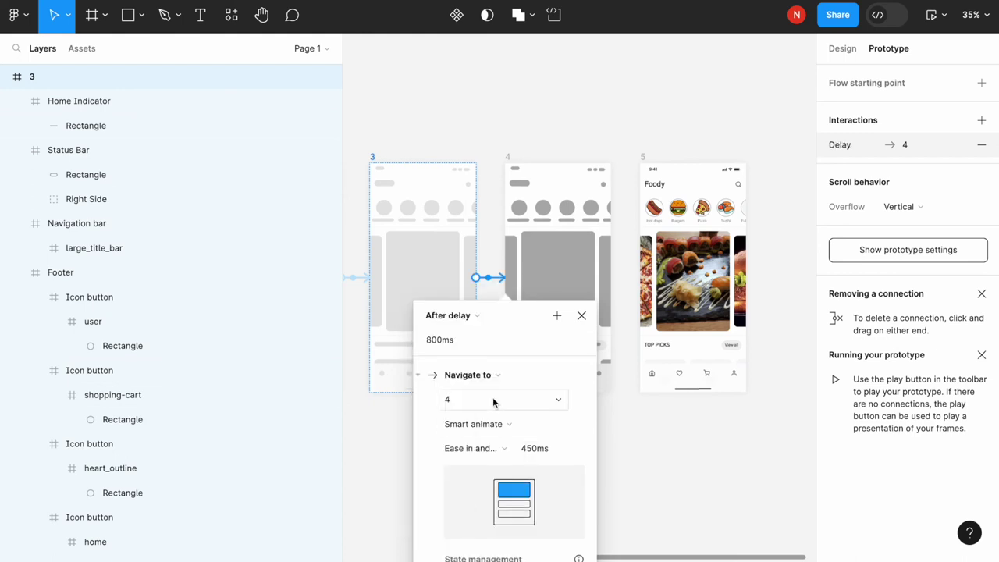
pyautogui.click(463, 339)
pyautogui.write('1ms')
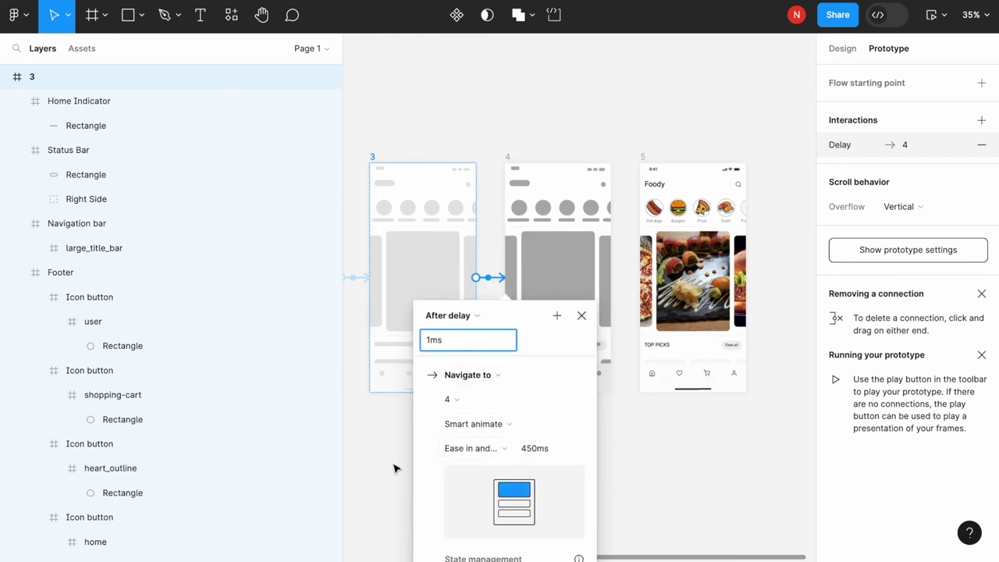
pyautogui.click(395, 466)
# - Link frame 4 to frame 5 with a 1ms After delay transition
pyautogui.click(514, 156)
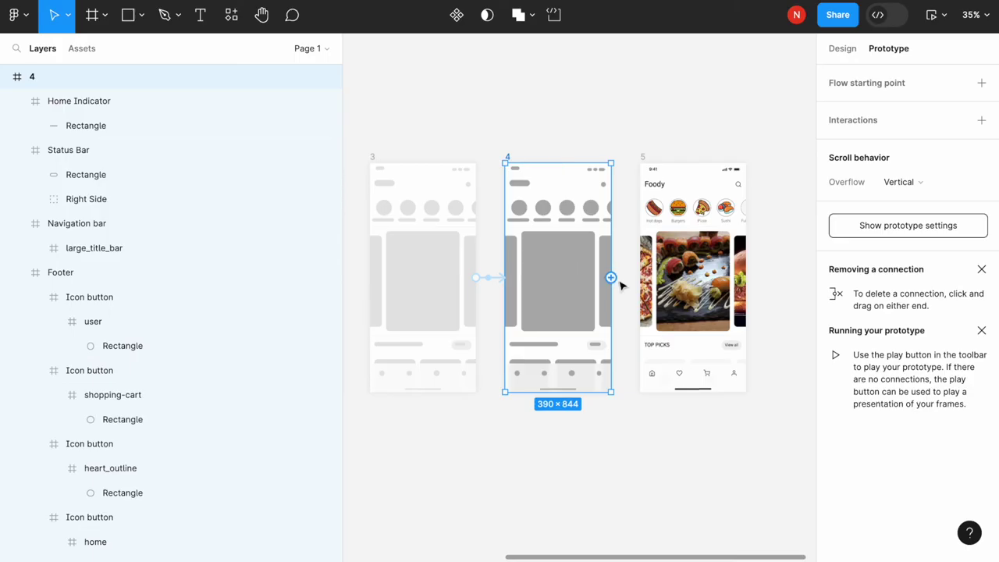
pyautogui.moveTo(612, 277); pyautogui.dragTo(655, 280)
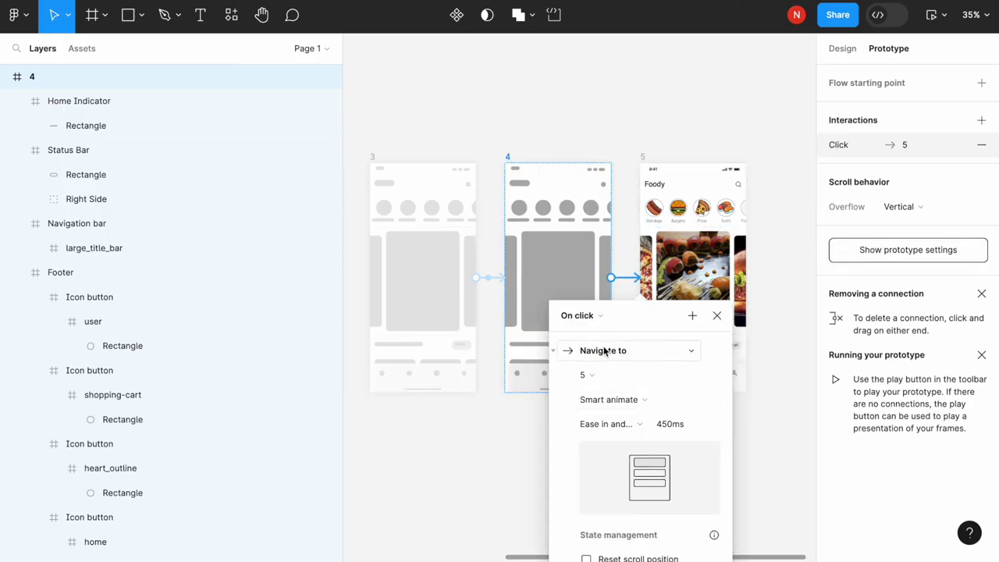
pyautogui.click(581, 319)
pyautogui.click(617, 506)
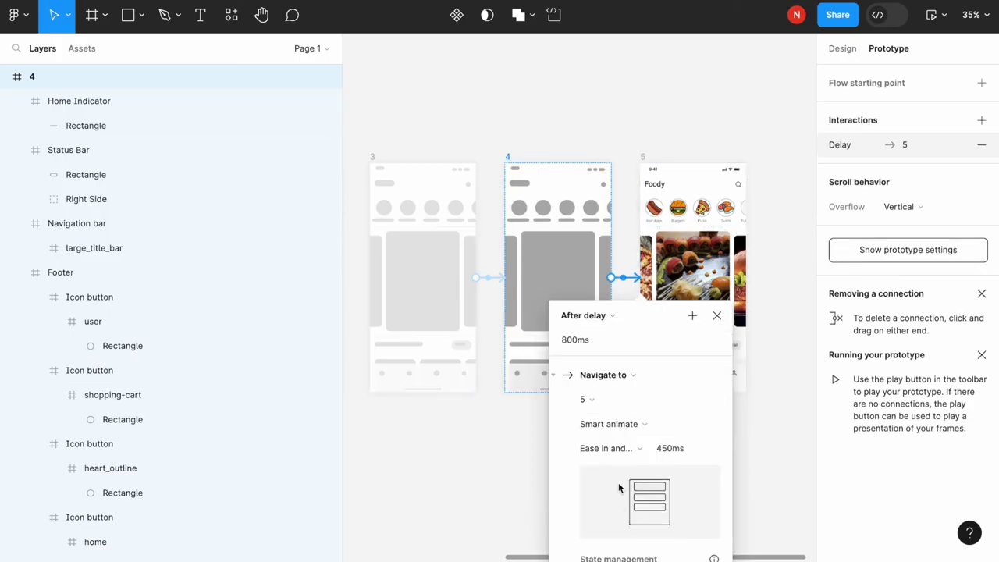
pyautogui.click(601, 341)
pyautogui.write('1ms')
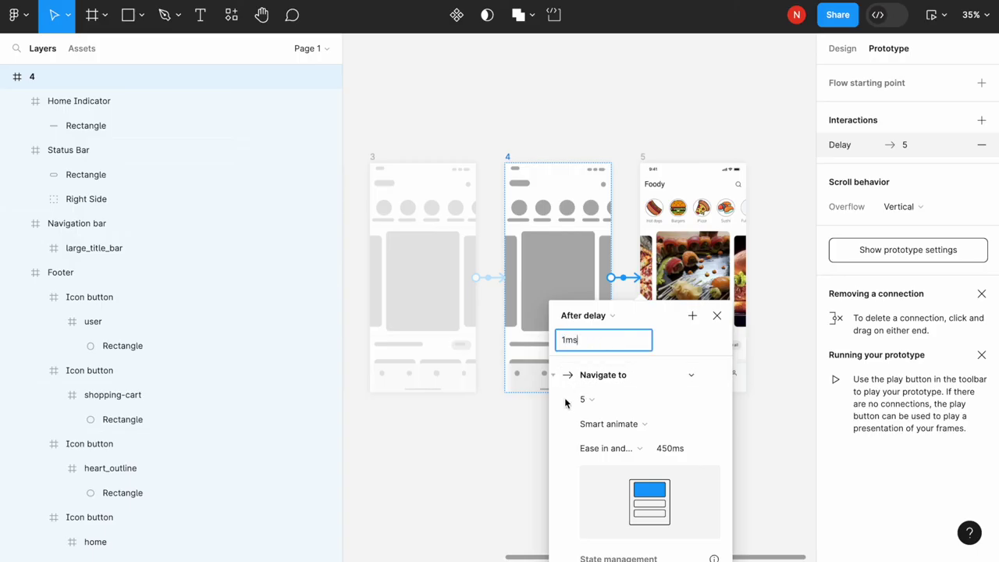
pyautogui.click(535, 444)
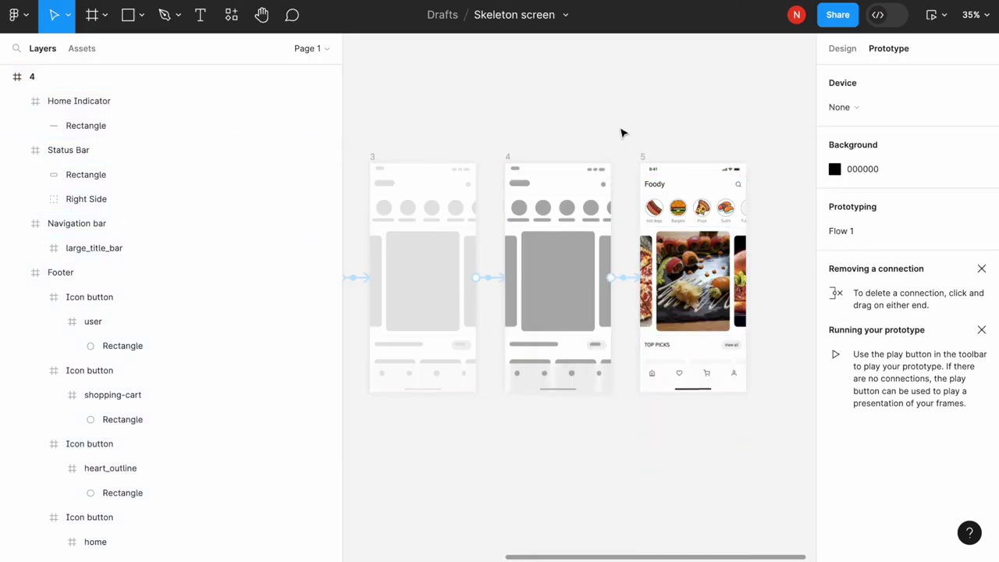
pyautogui.scroll(-3, 622, 133)
# - Start a Preview of the Flow 1 prototype from frame 1
pyautogui.click(462, 187)
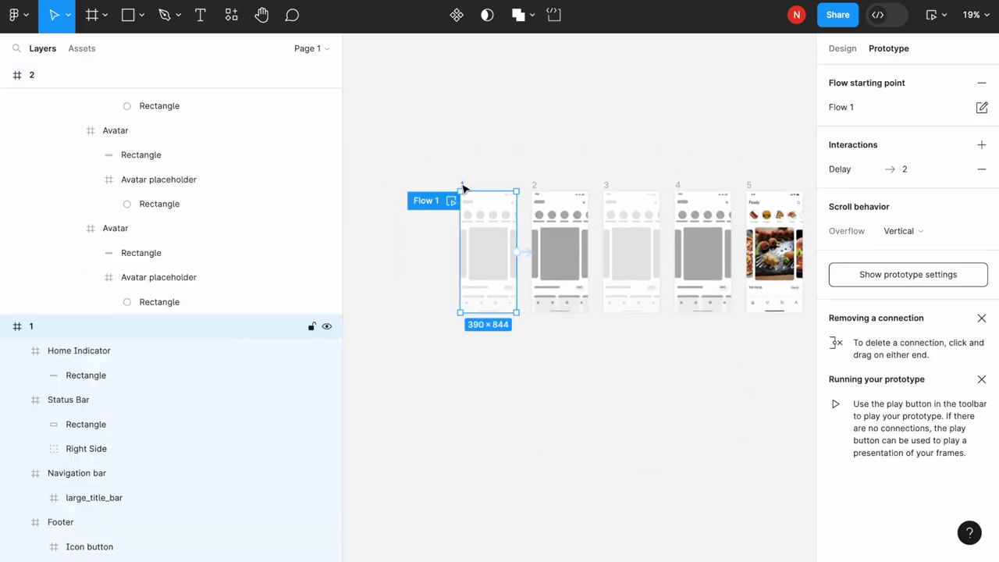
pyautogui.click(944, 15)
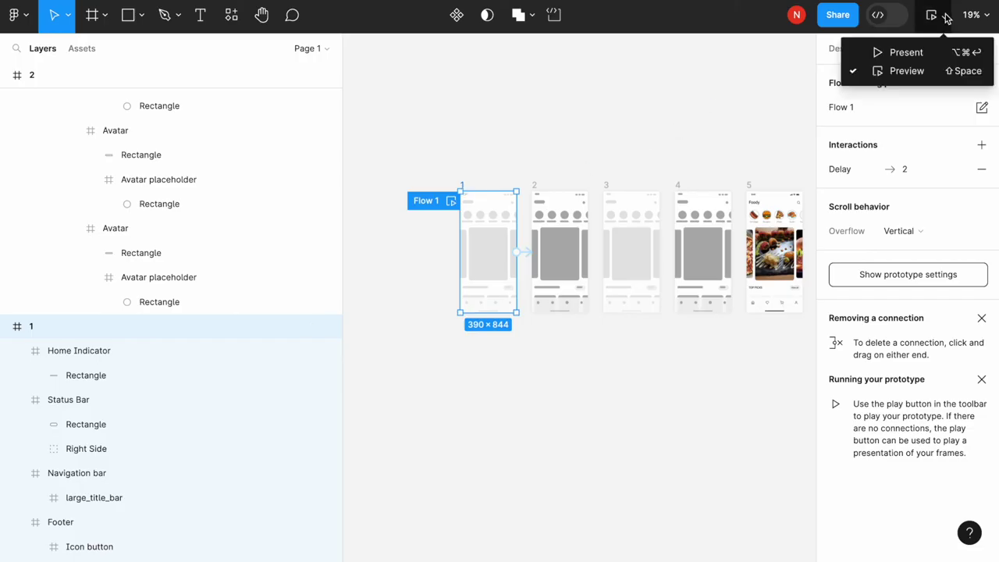
pyautogui.click(905, 71)
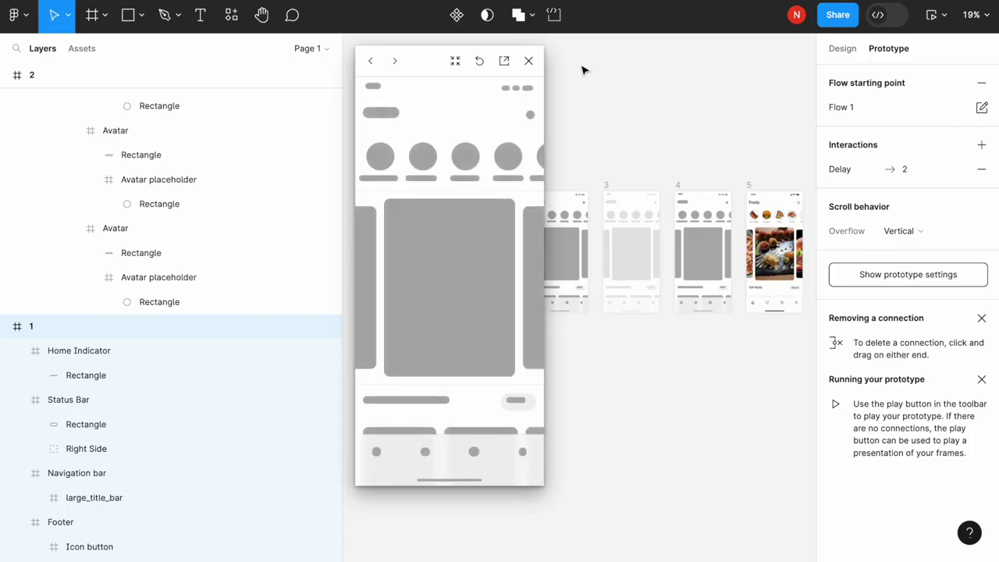